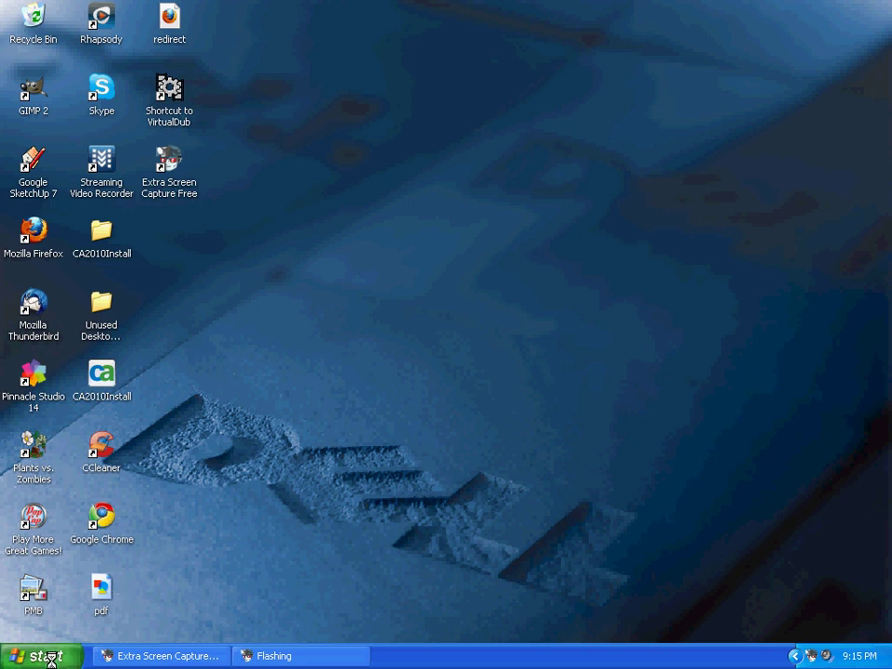
Step: Launch PosteRazor from the Start menu's All Programs list
left_click(57, 654)
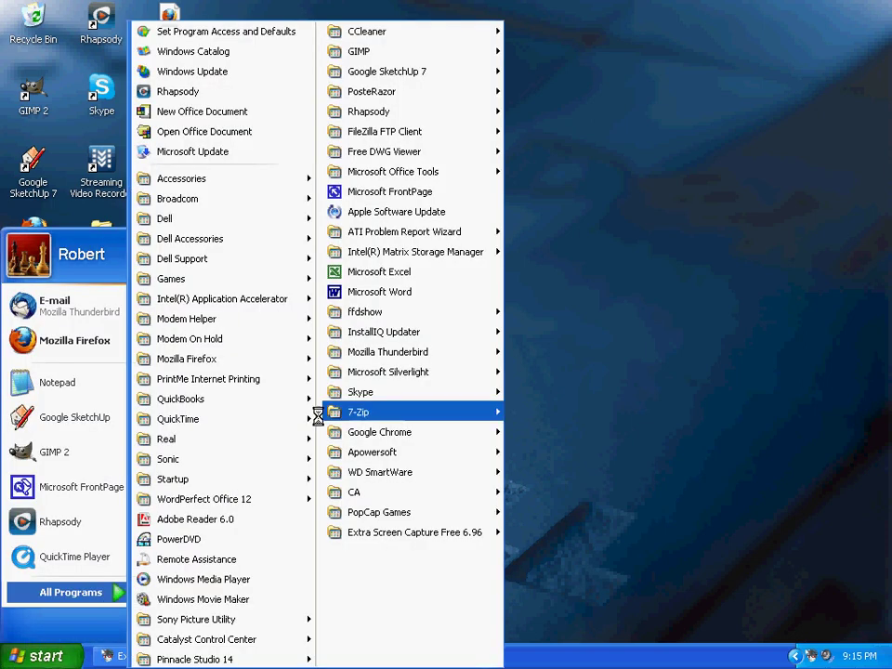
mouse_move(381, 372)
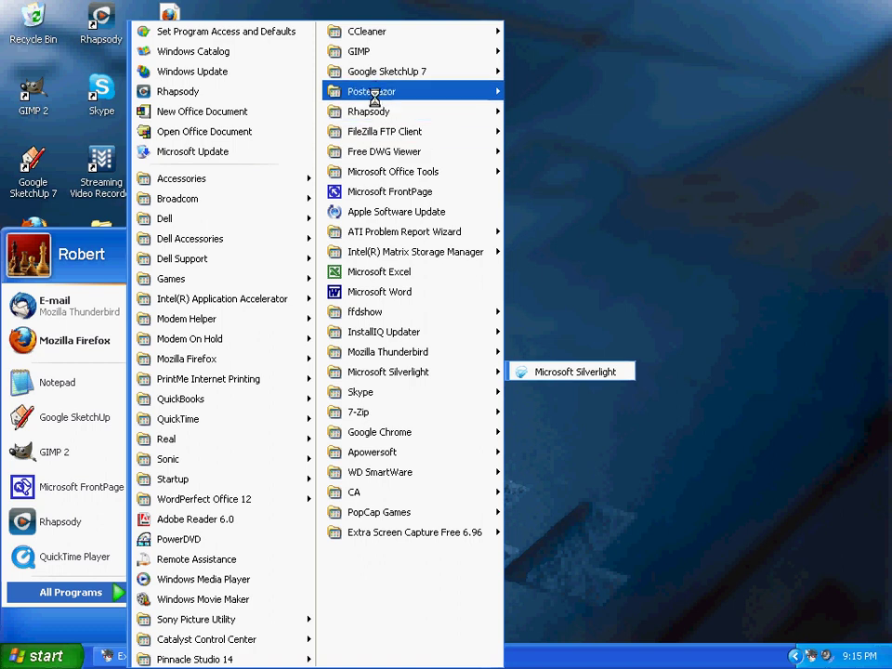
mouse_move(372, 91)
left_click(556, 111)
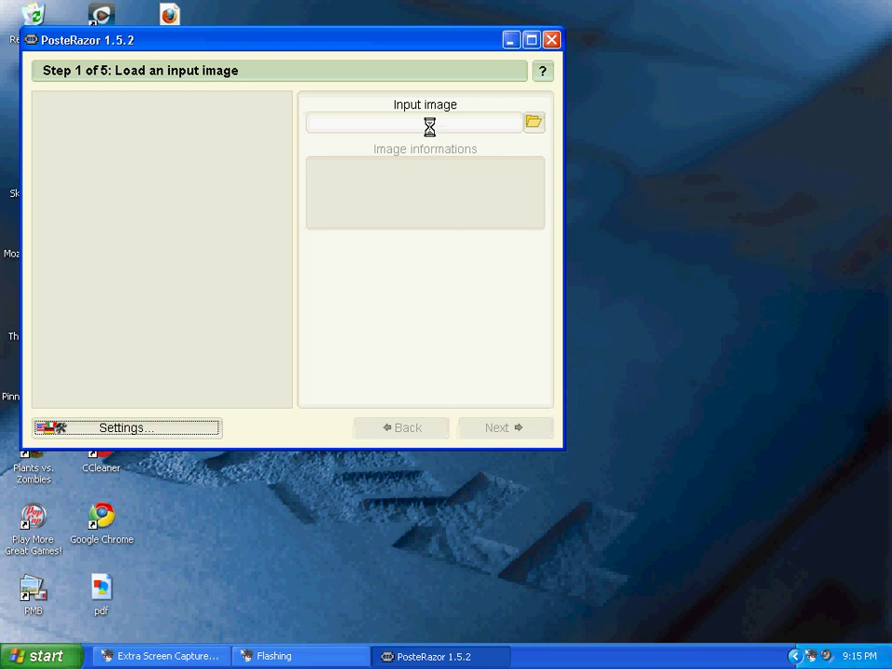
Step: Load Superslo28testb.jpg from My Documents and confirm inches as the unit in Settings
left_click(534, 122)
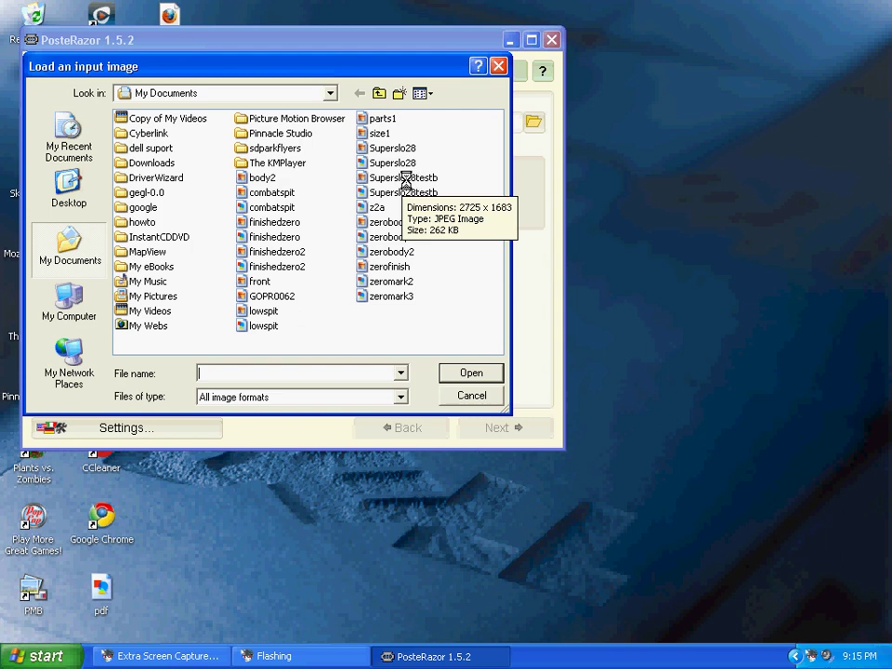
double_click(406, 177)
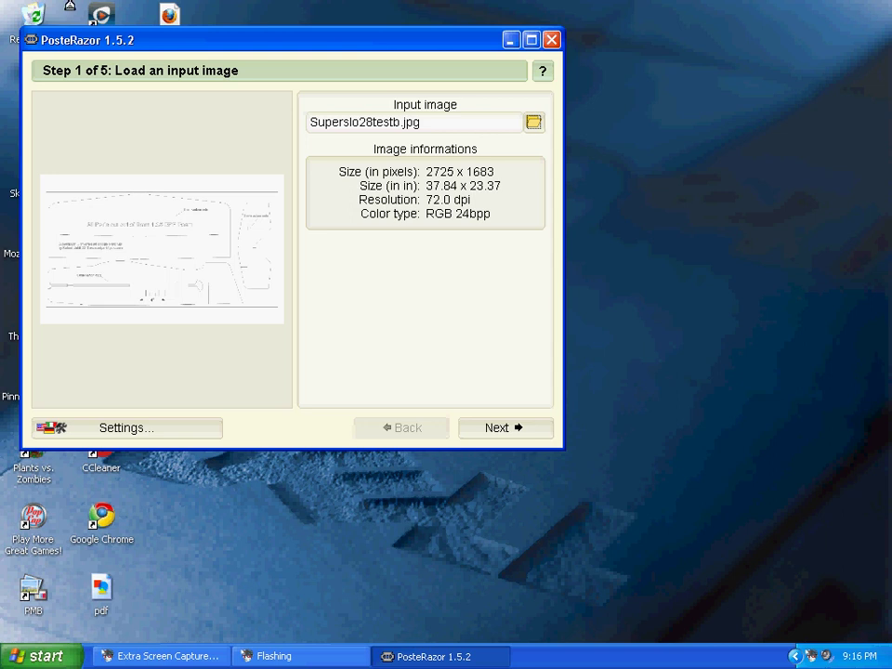
left_click(122, 427)
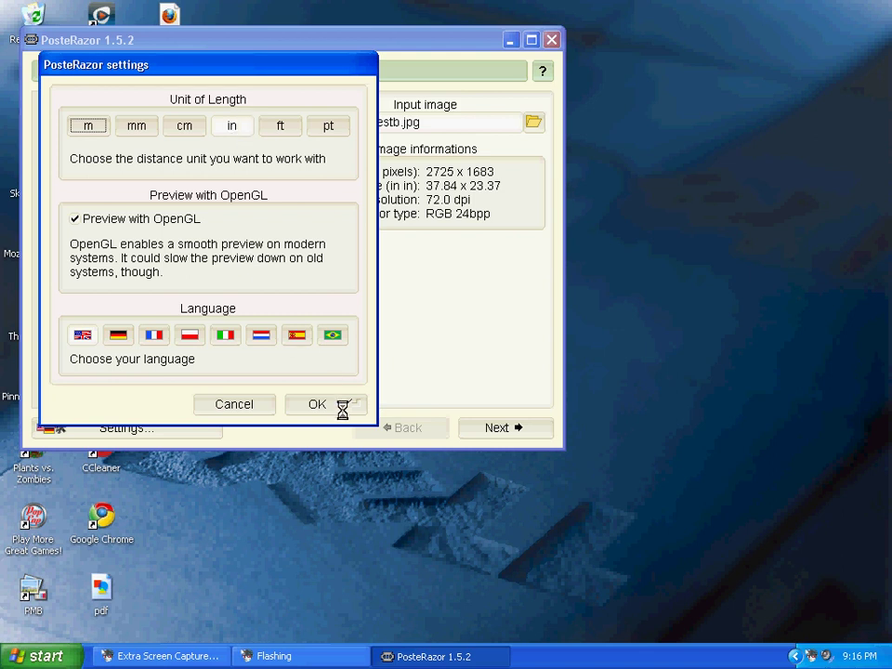
left_click(319, 406)
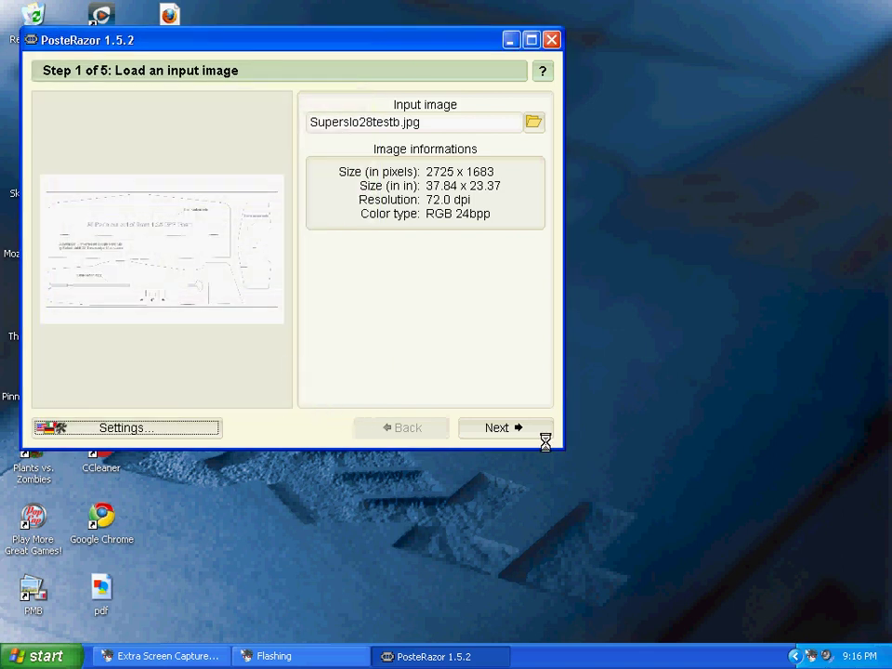
Step: Accept 8.5 x 11 in paper, zero borders and zero overlap to reach 106% poster size
left_click(502, 429)
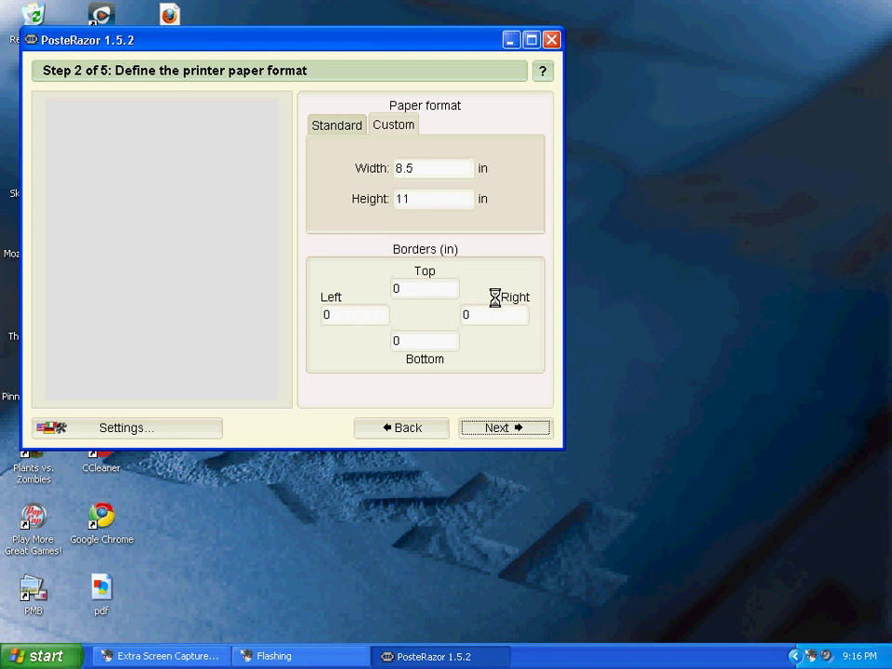
left_click(492, 429)
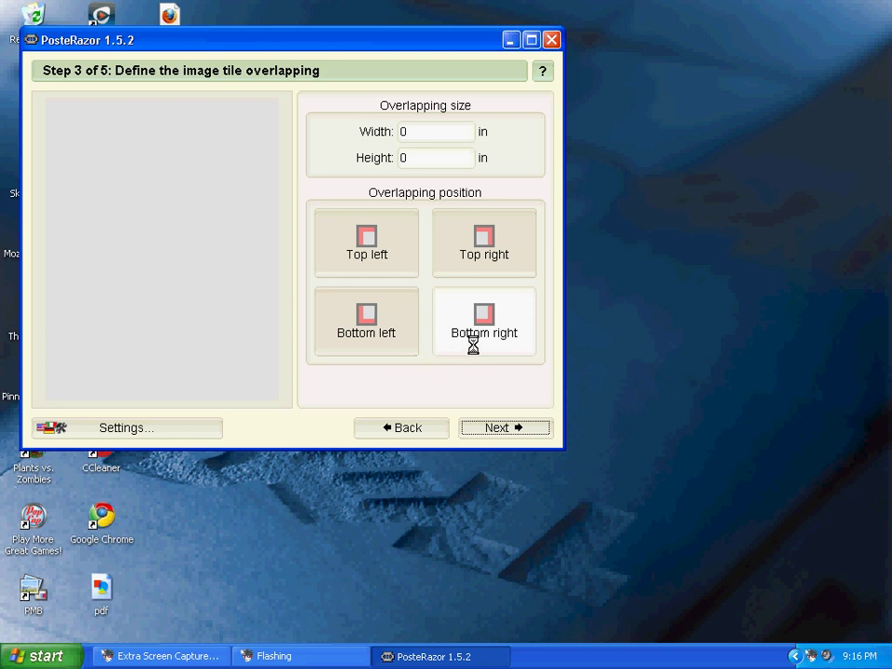
left_click(493, 429)
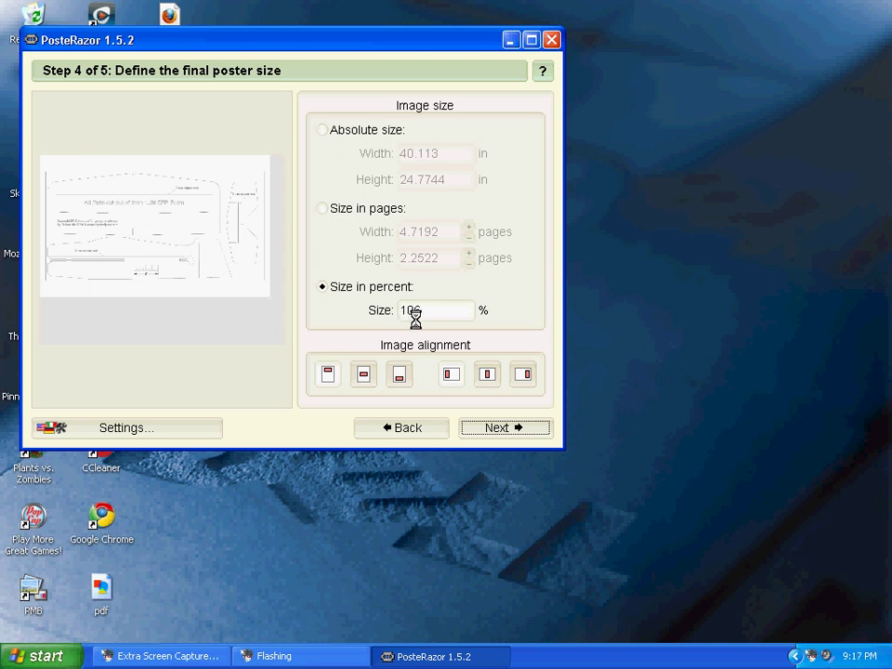
Step: Save the tiled poster as superslotestb.pdf
left_click(494, 427)
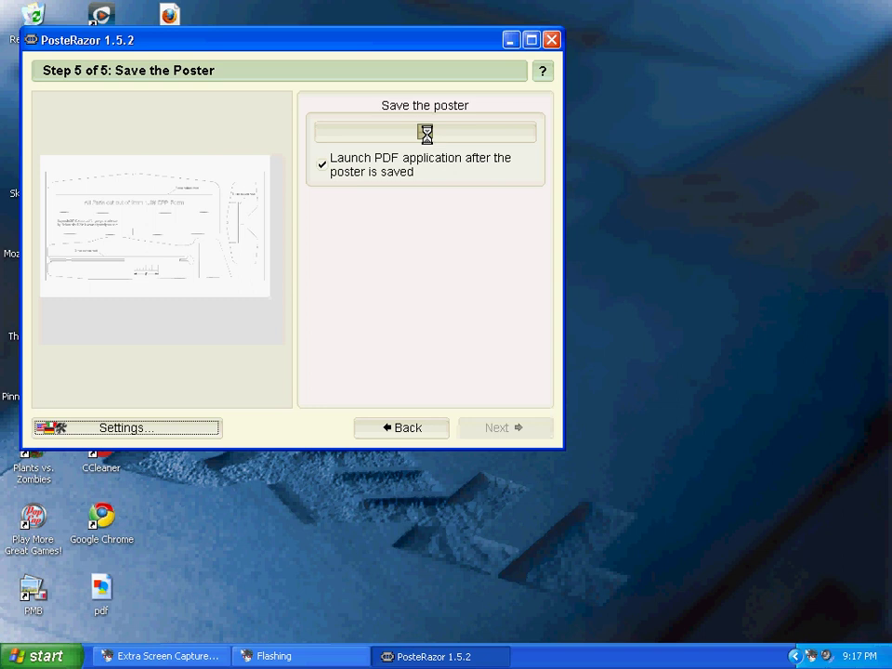
left_click(423, 132)
type("s")
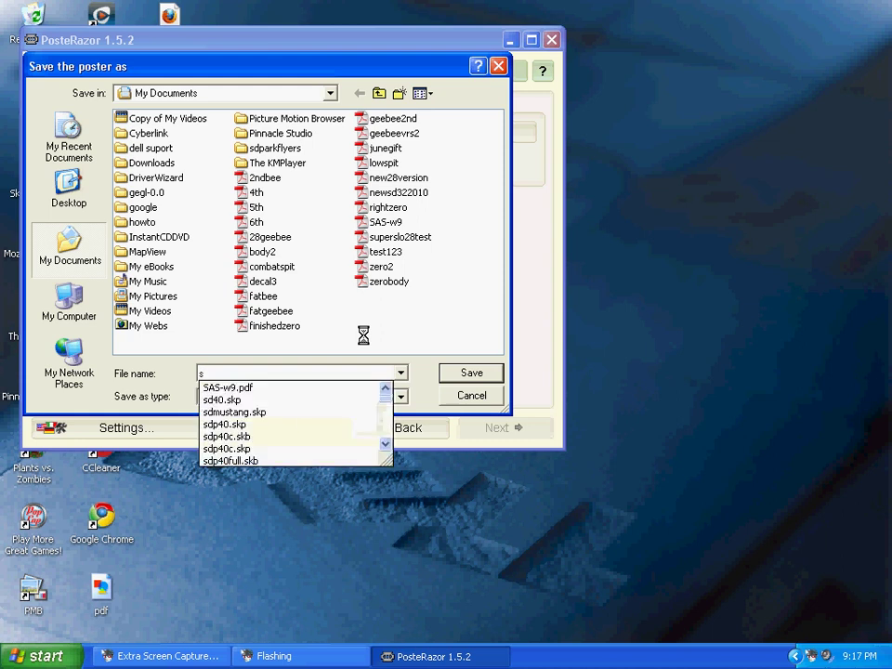
type("uperslo")
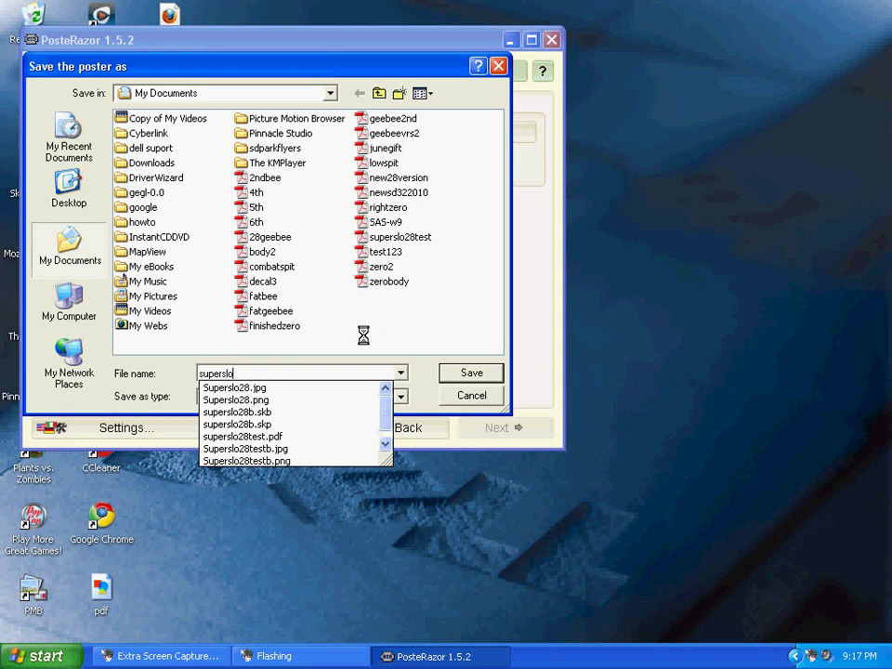
type("testb")
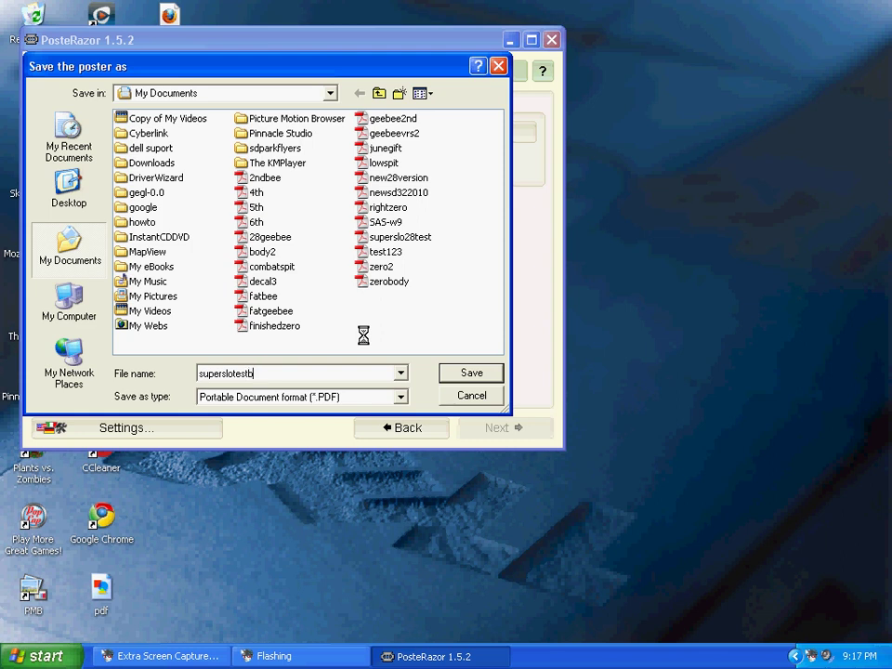
left_click(471, 372)
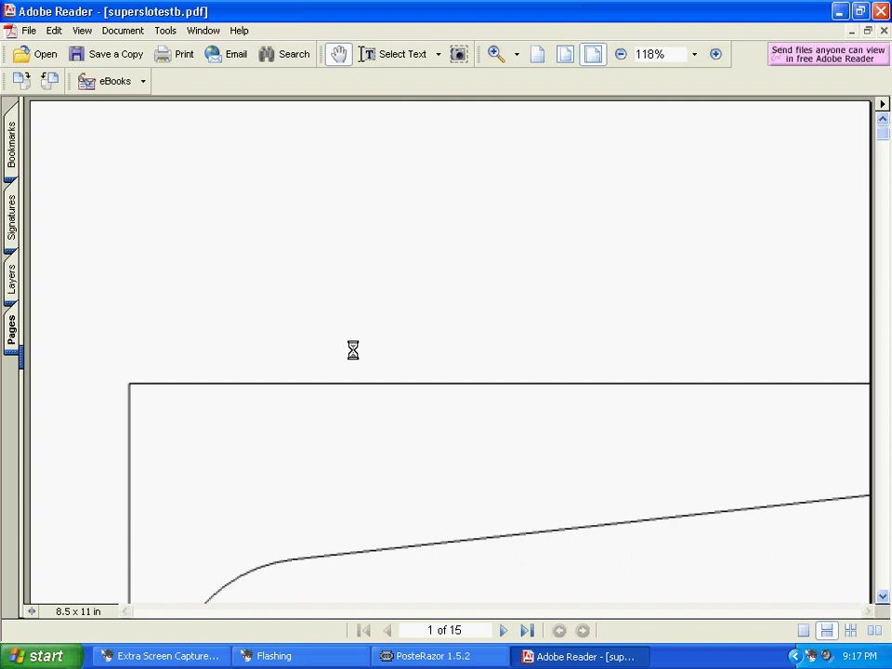
Step: View the poster at 100% and page forward through the tiles
left_click(620, 54)
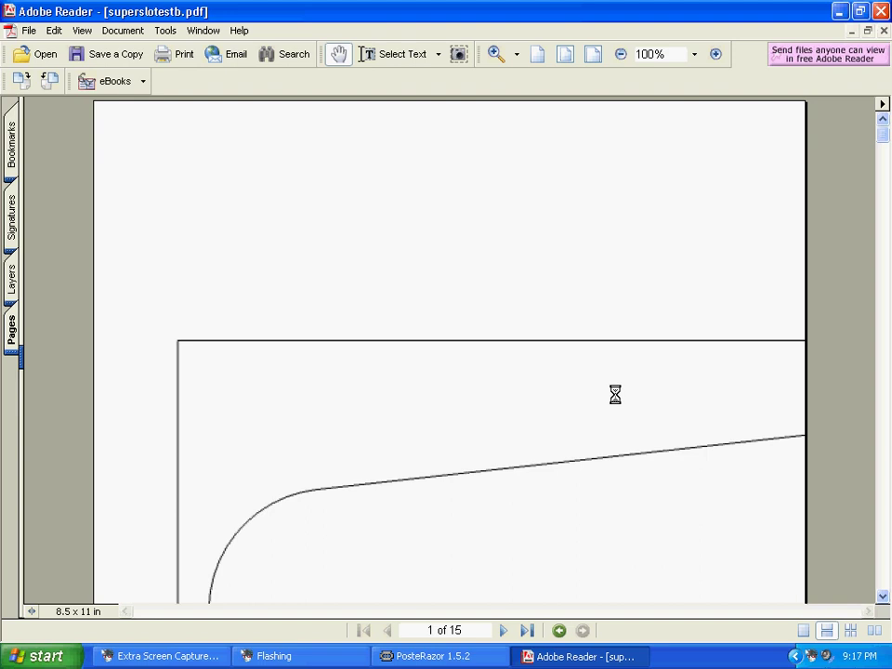
left_click(503, 631)
key("Right")
key("Right")
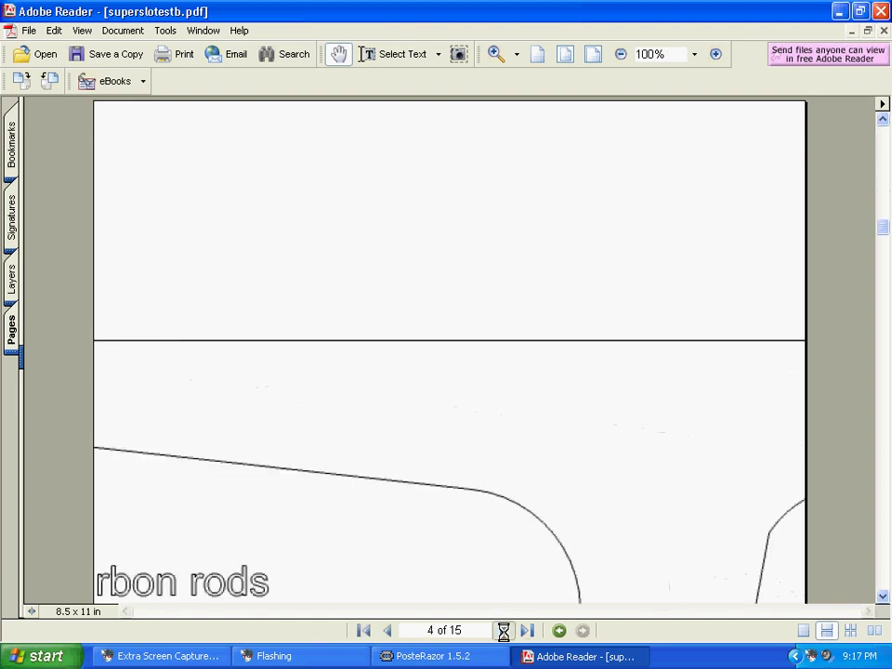
key("Right")
key("Right")
key("Right")
key("Right")
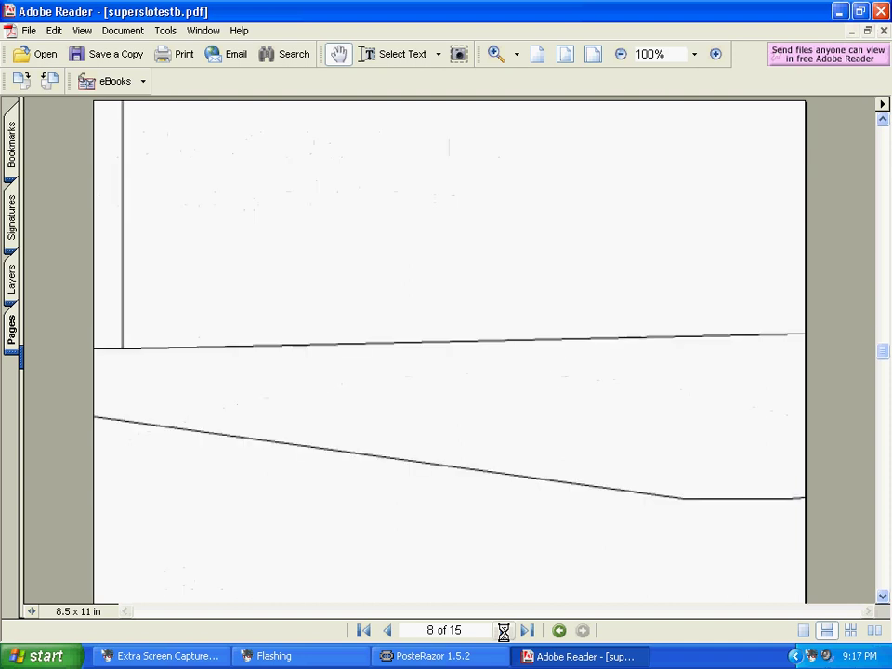
key("Right")
key("Right")
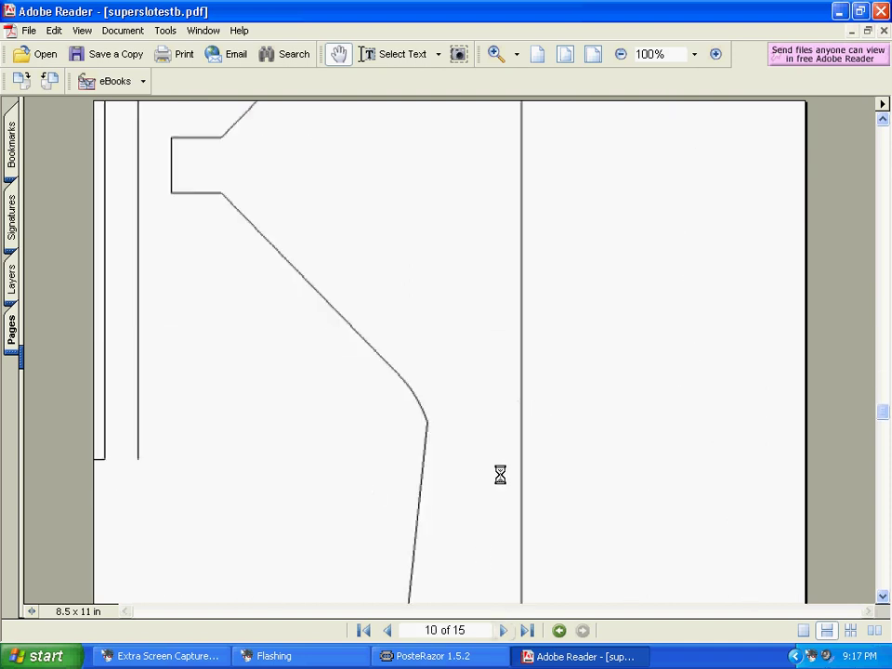
left_click_drag(878, 414, 880, 421)
scroll(880, 421, "down", 5)
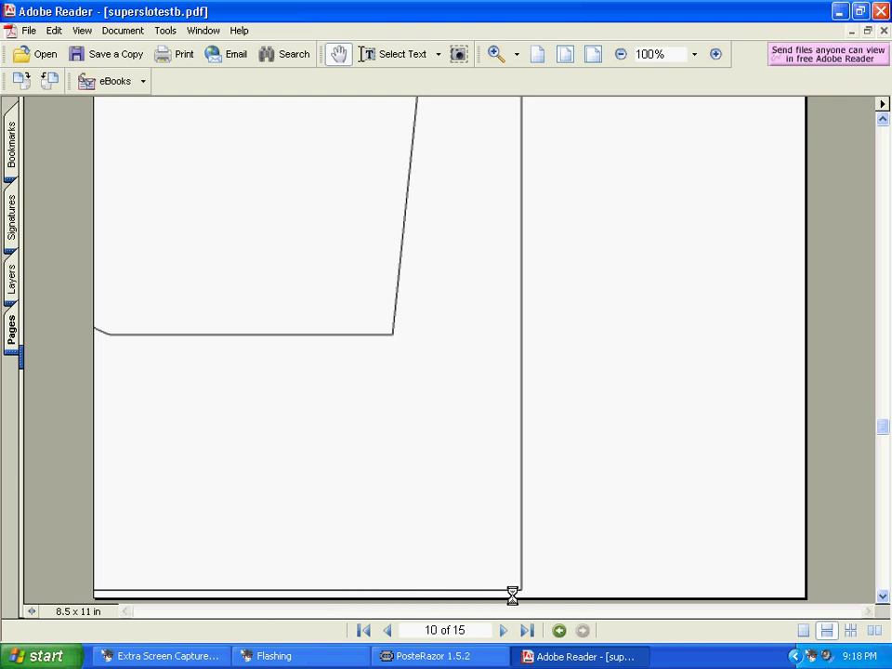
Step: Page back through the tiles to return to page 1 of 15
left_click(391, 630)
left_click(882, 370)
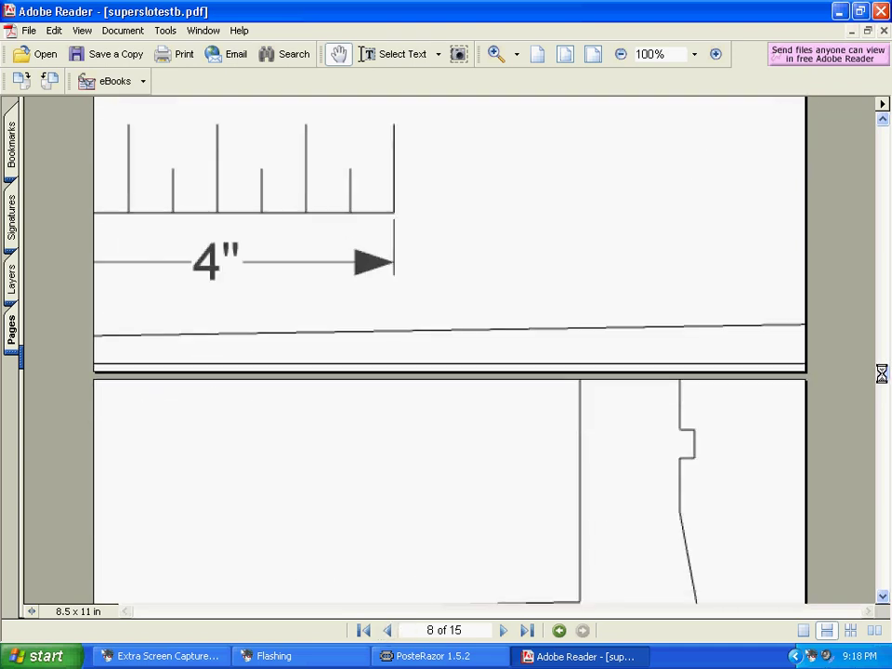
left_click(385, 631)
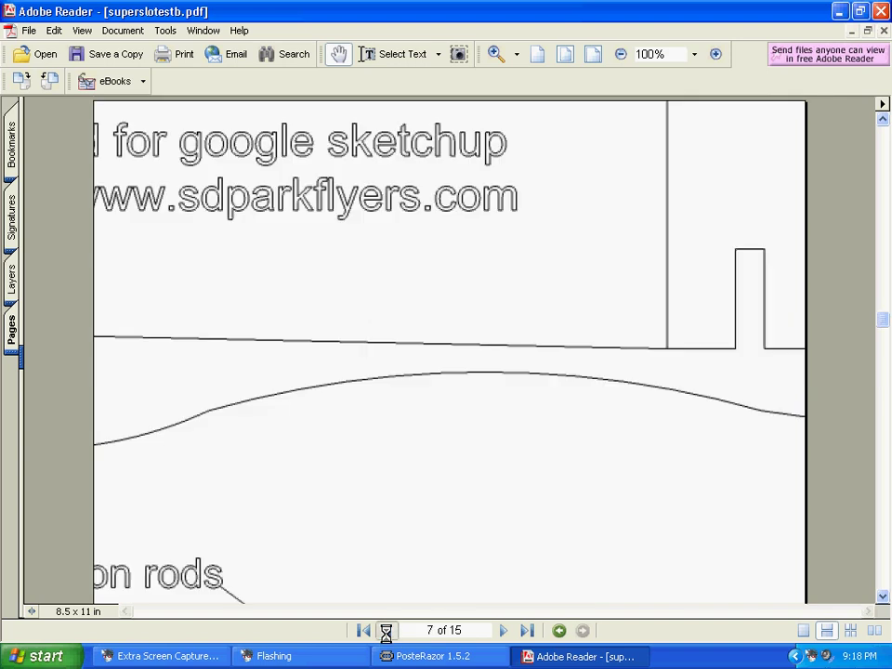
left_click(386, 632)
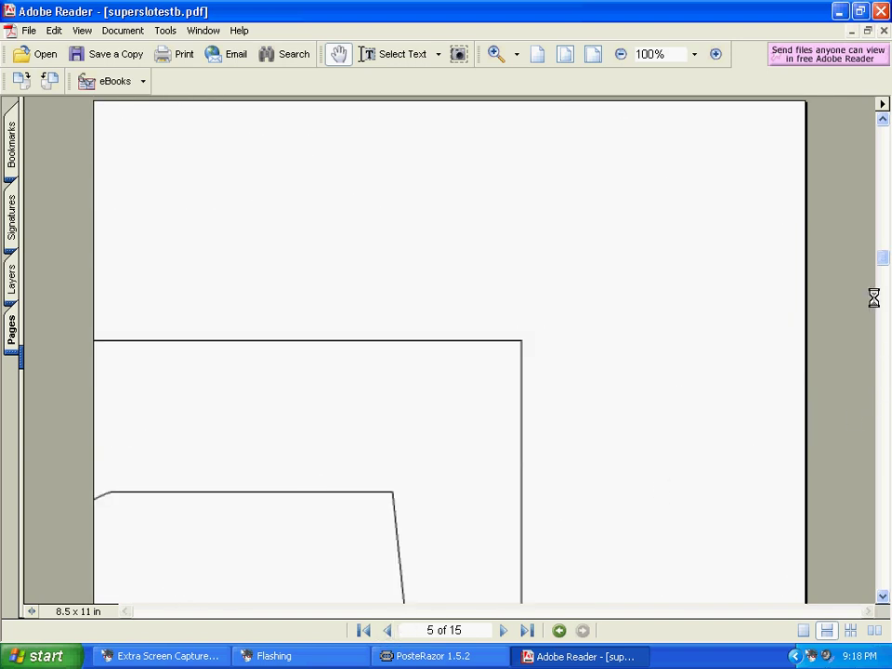
left_click_drag(879, 256, 856, 148)
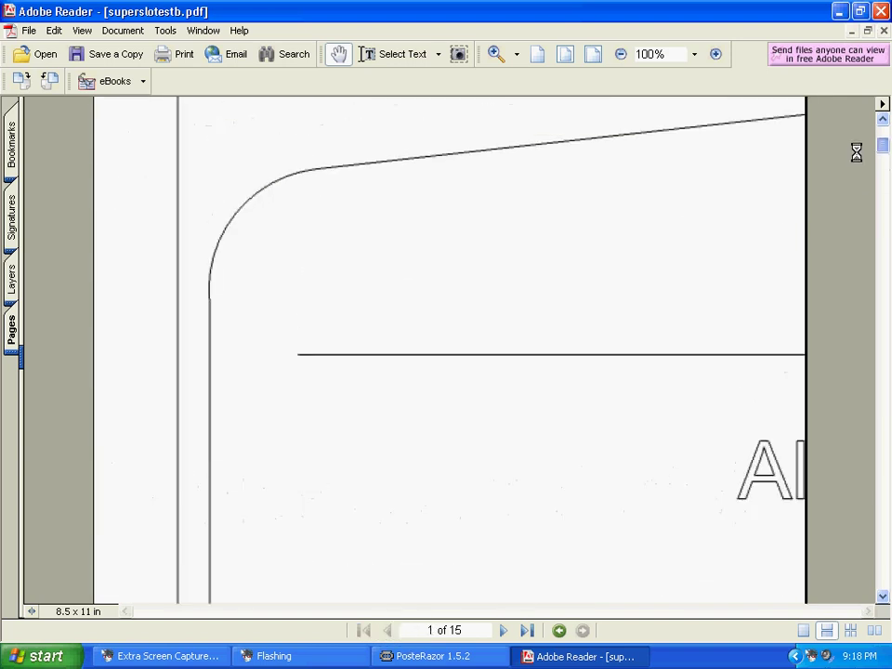